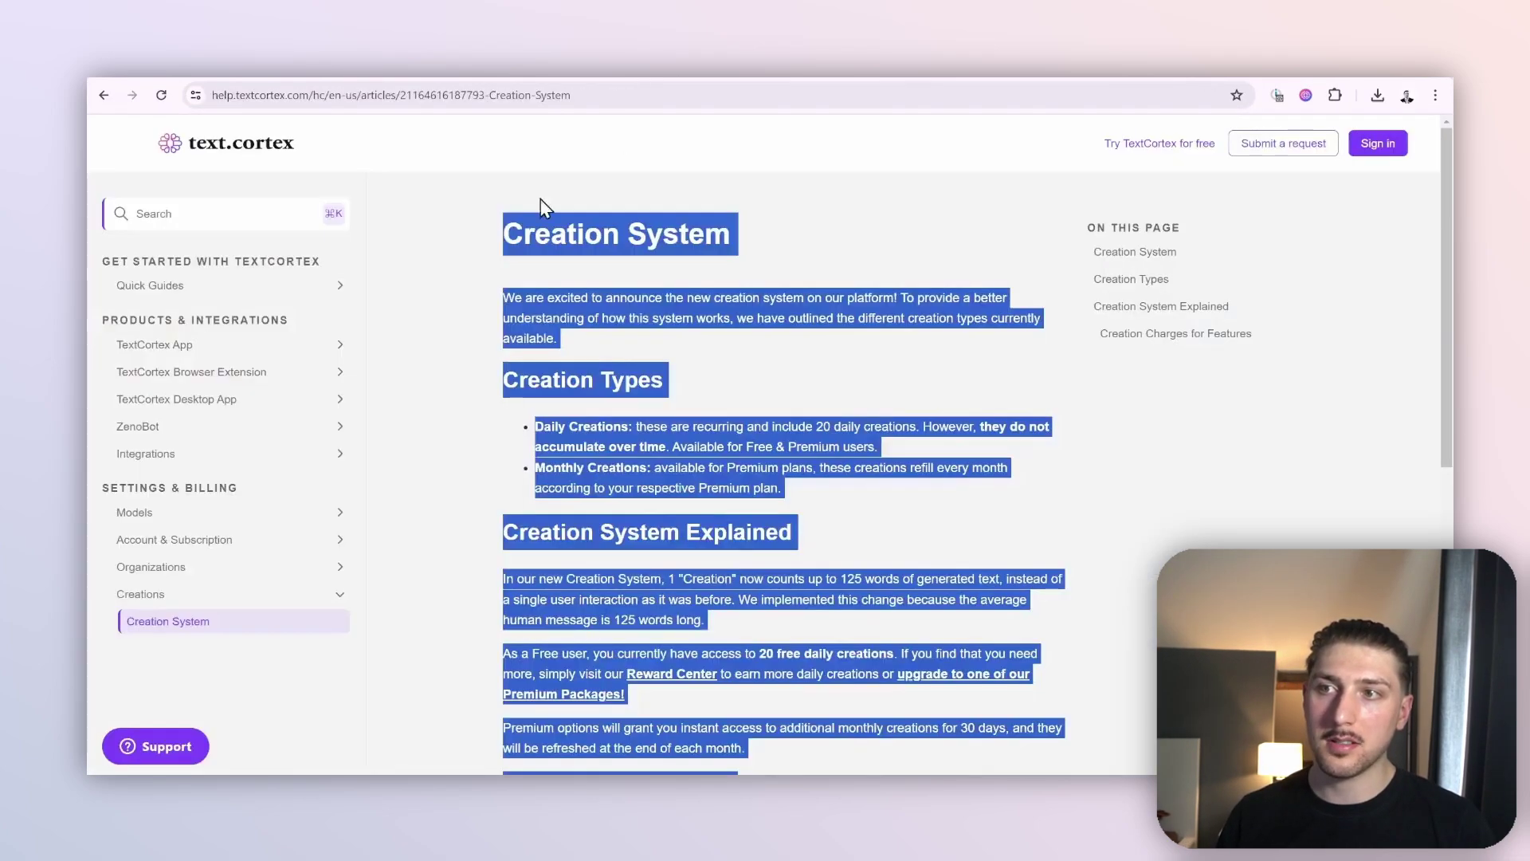
# Select the entire Creation System help article pasted into the Google Doc.
pyautogui.click(530, 237)
pyautogui.scroll(-10, 630, 338)
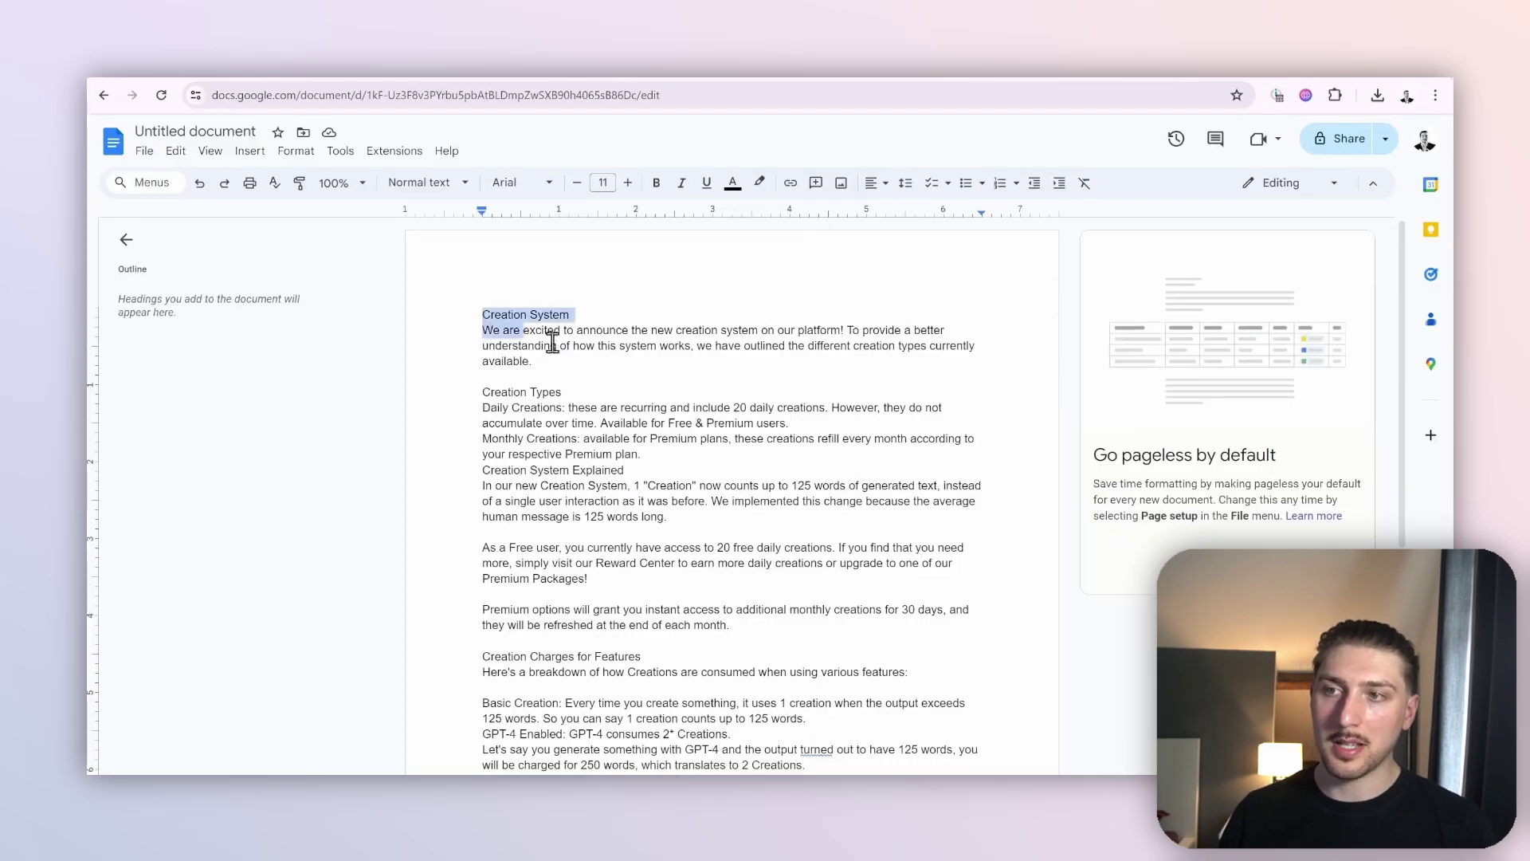
pyautogui.scroll(-5, 813, 512)
pyautogui.scroll(5, 728, 434)
pyautogui.hotkey('ctrl', 'a')
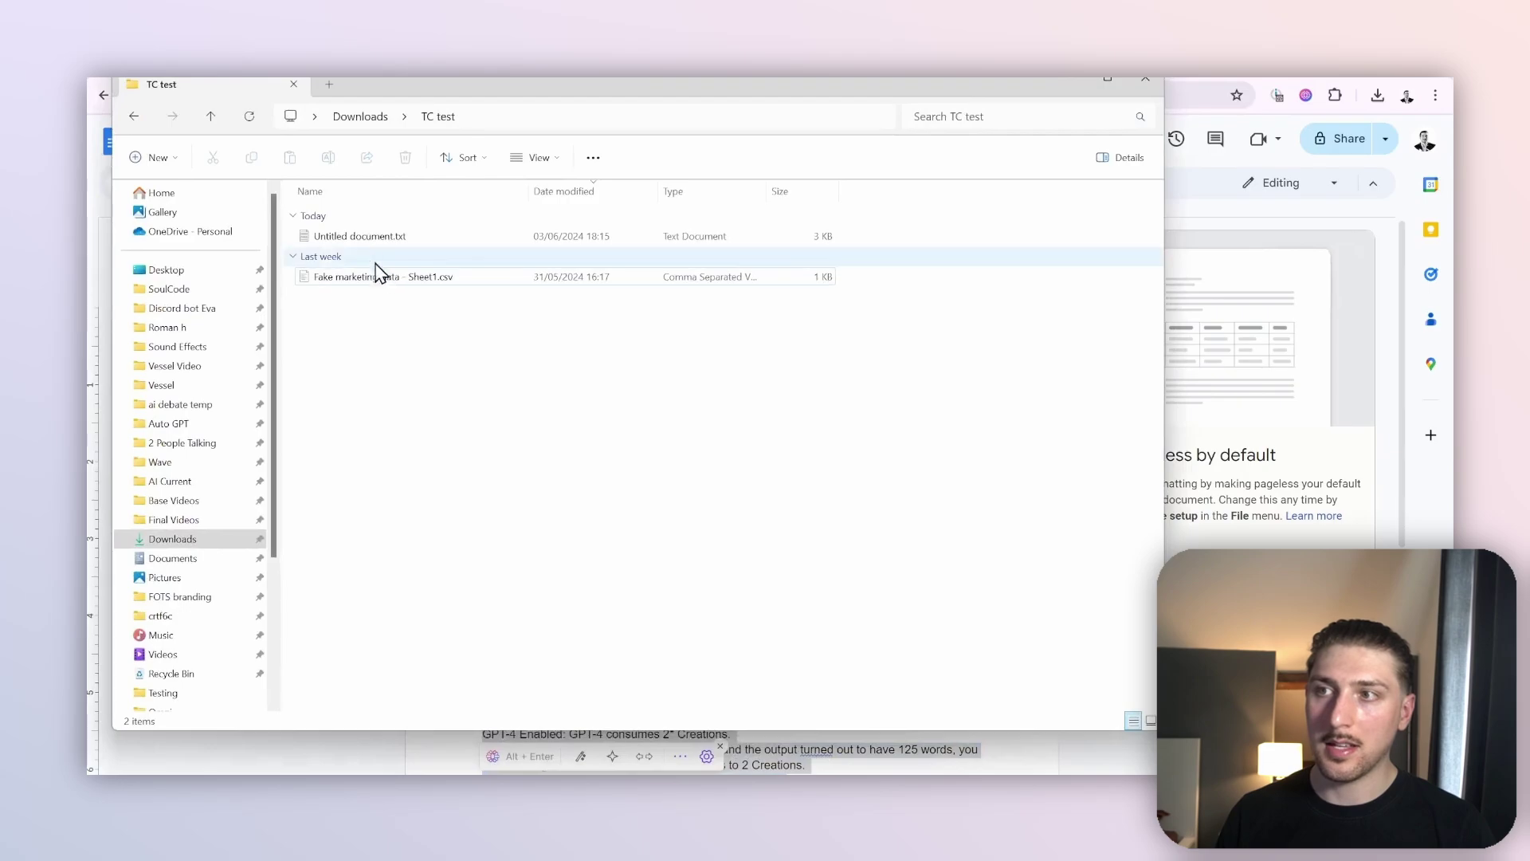
# Rename the downloaded Untitled document.txt to creation system.txt.
pyautogui.click(375, 232)
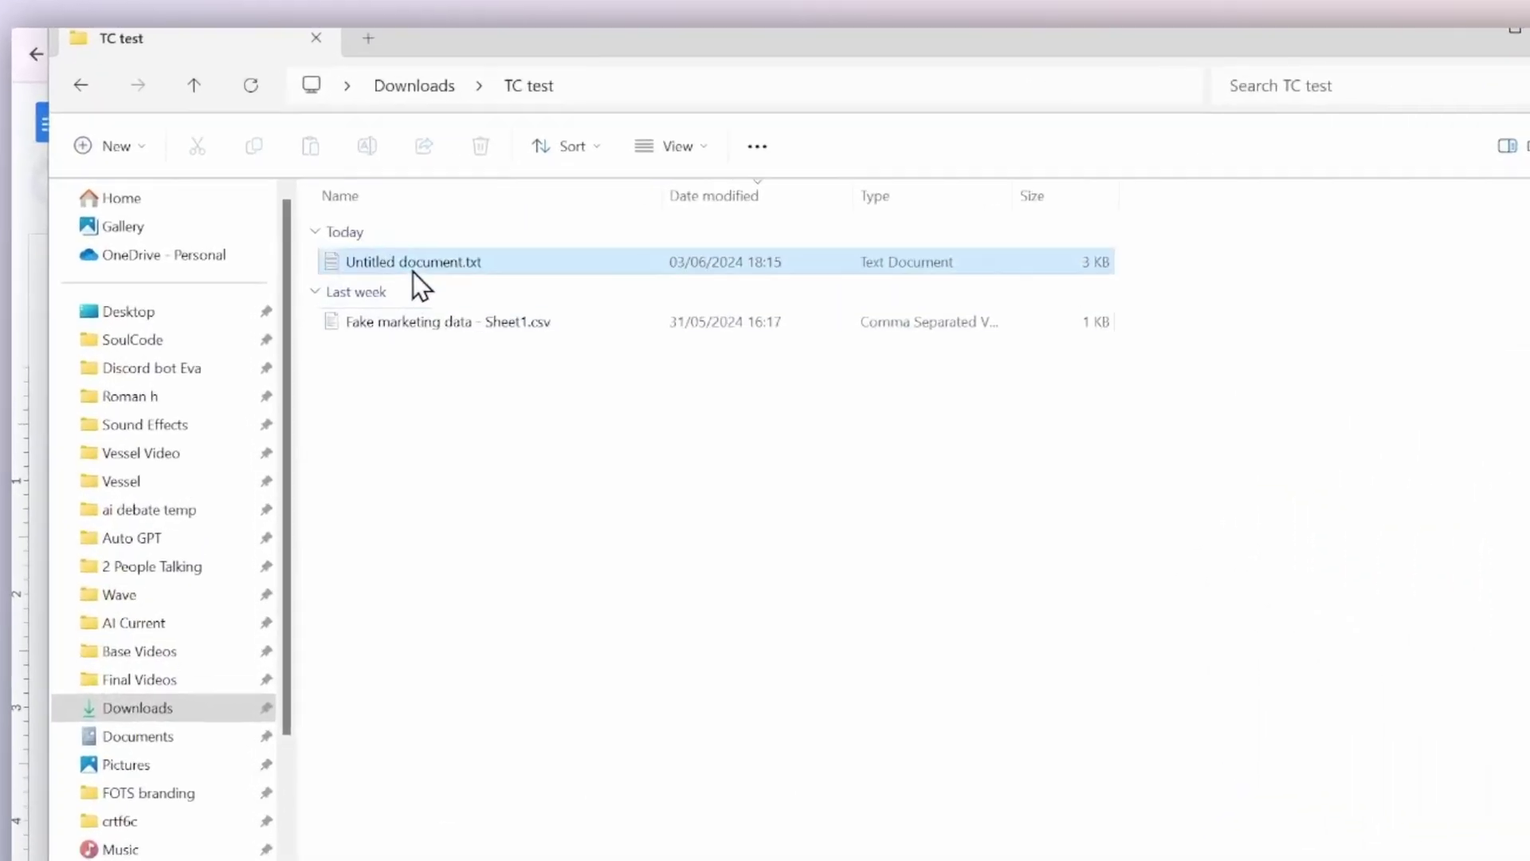
pyautogui.rightClick(679, 390)
pyautogui.click(976, 455)
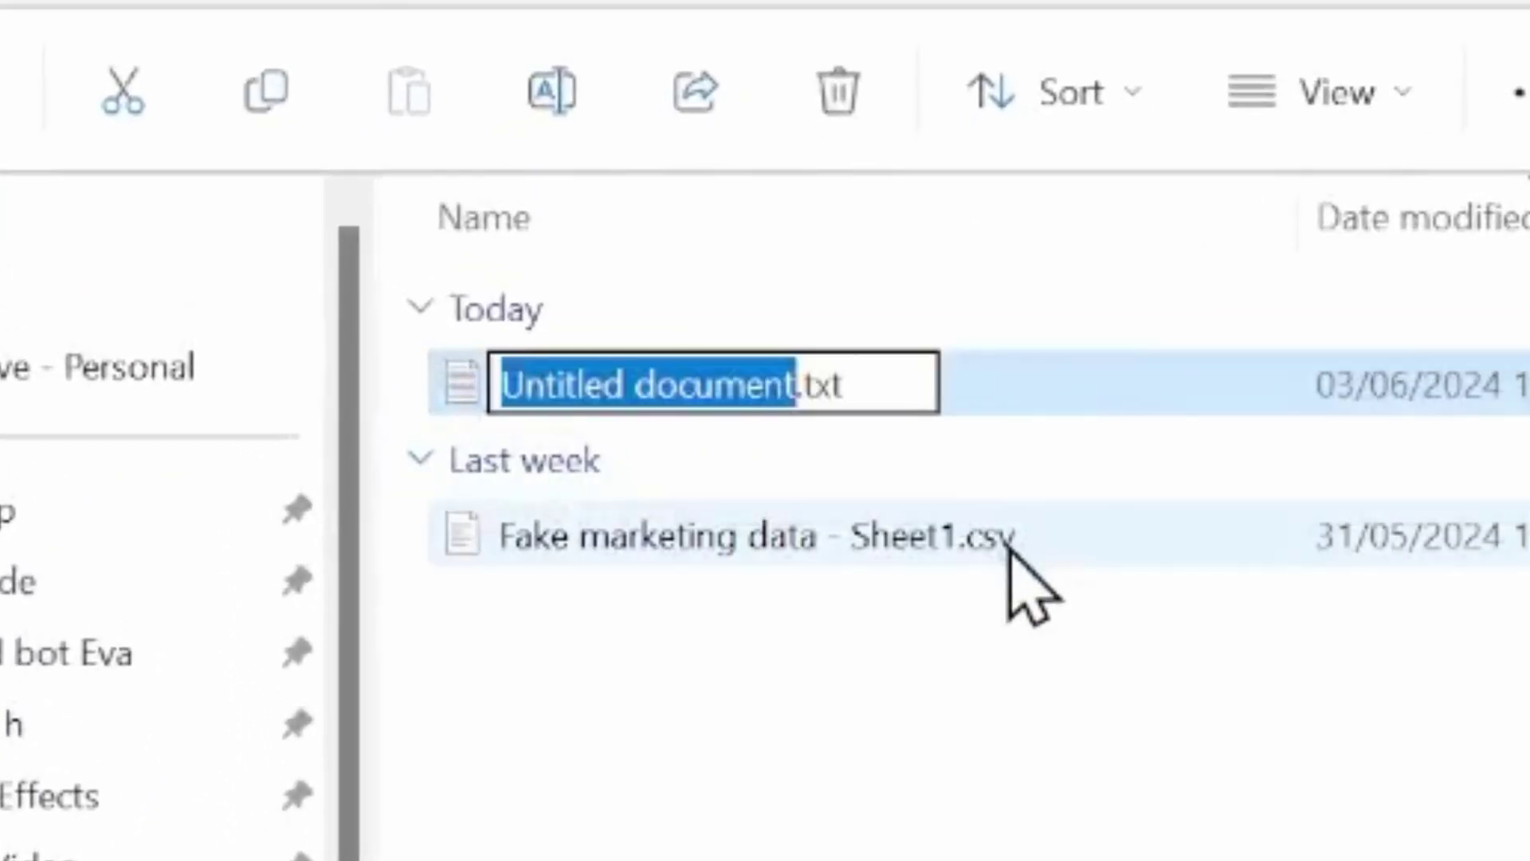
pyautogui.press('BackSpace')
pyautogui.write('creation syst')
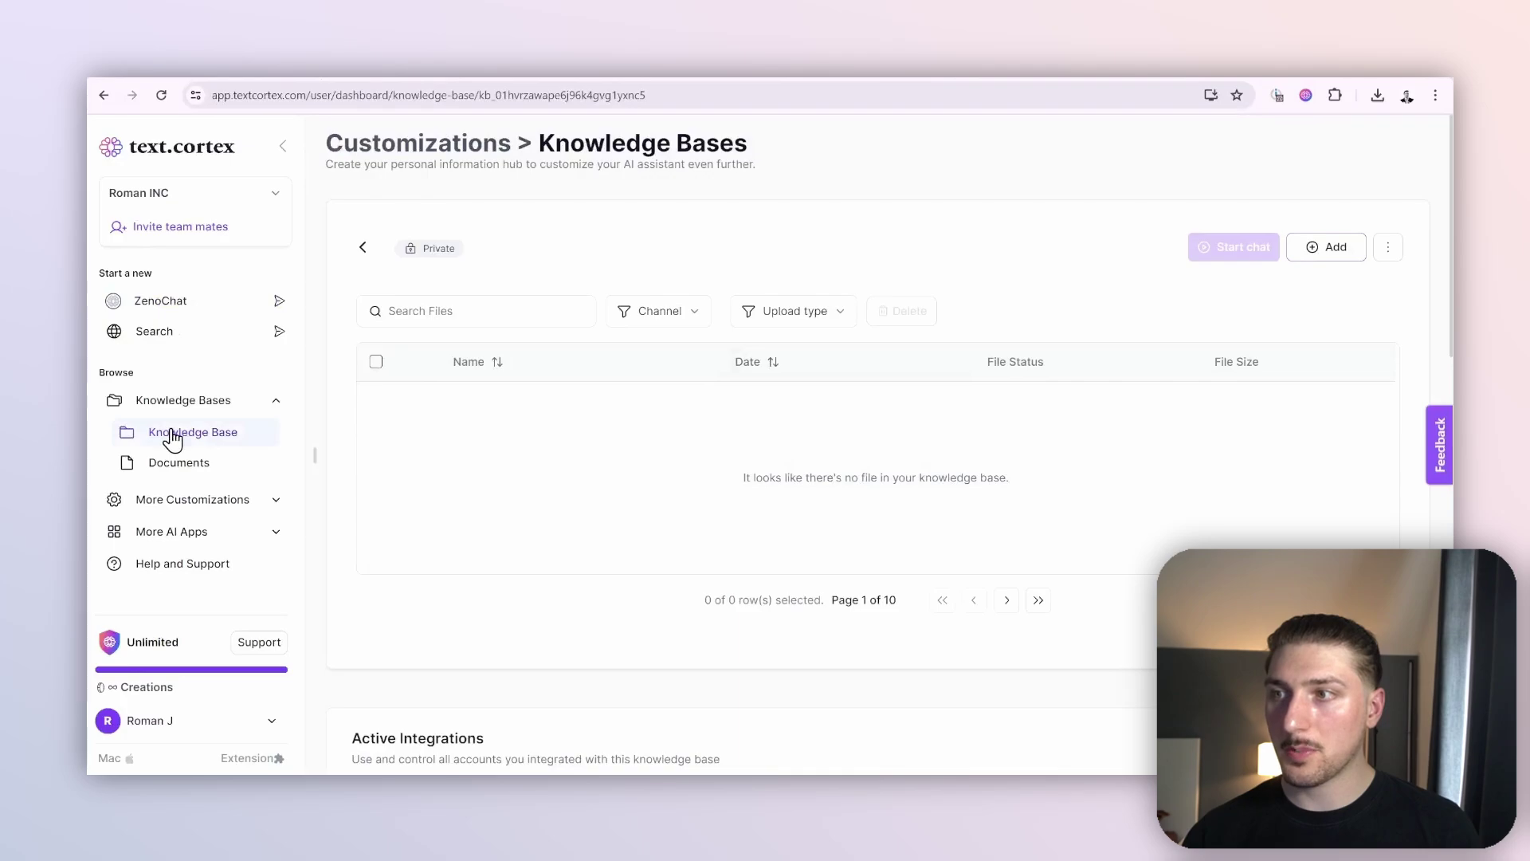
# Create a 'Customer support' knowledge base and upload creation system.txt into it.
pyautogui.click(172, 437)
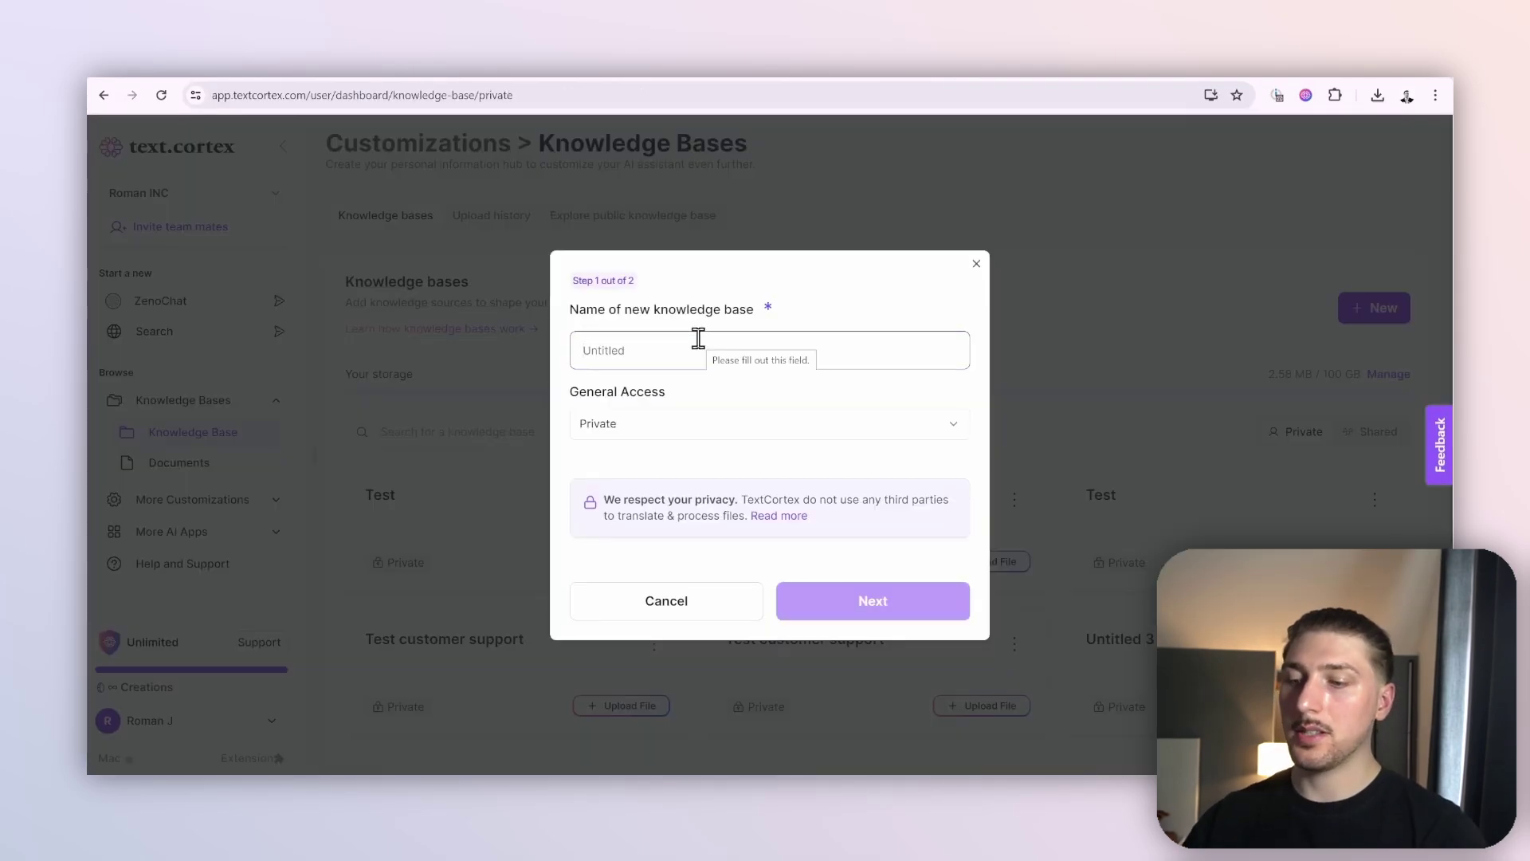
pyautogui.write('Customer support')
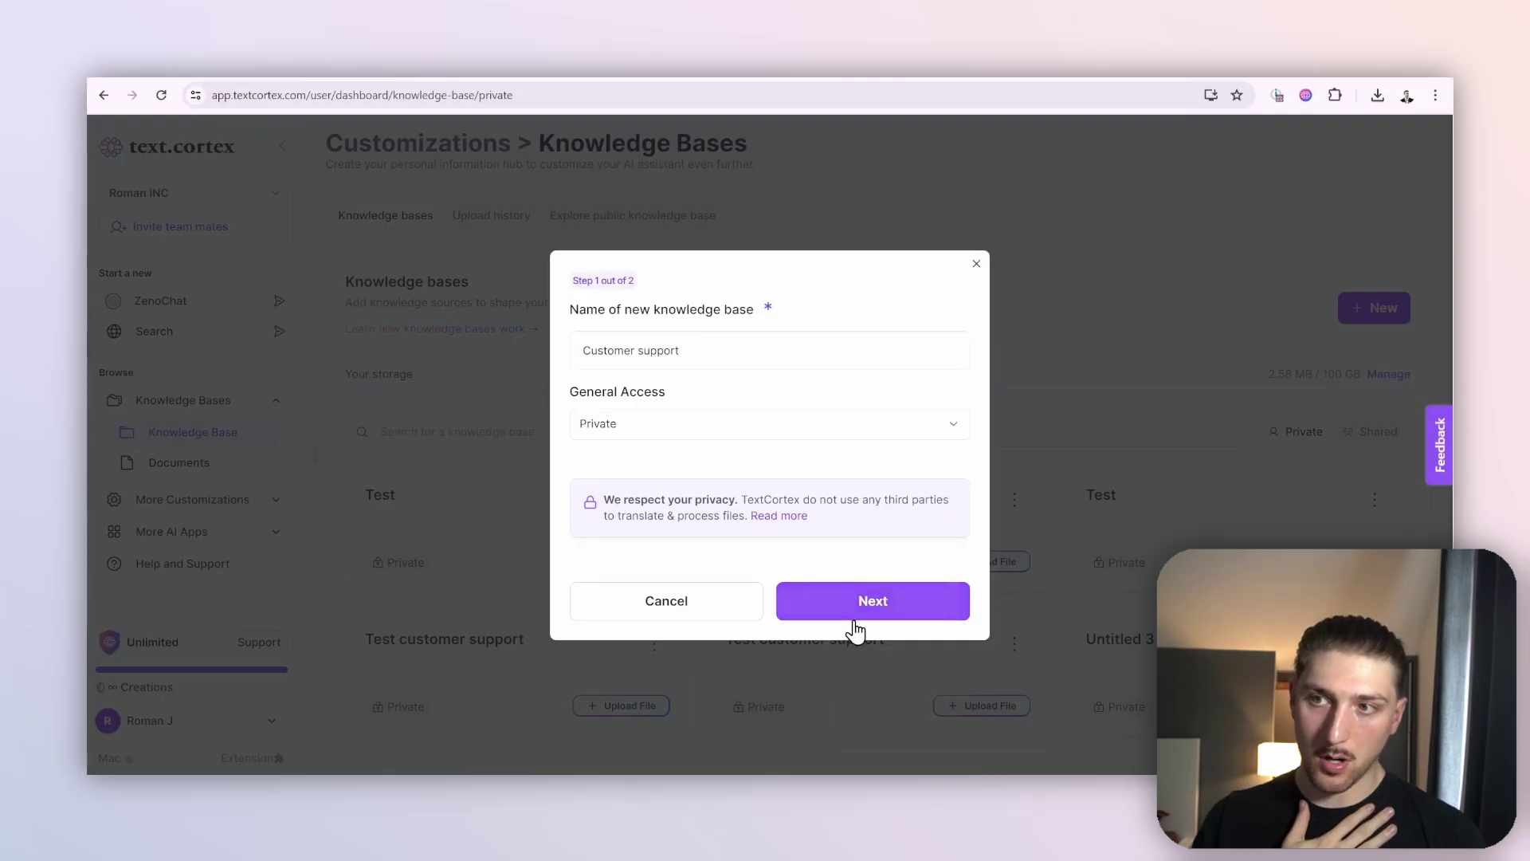
pyautogui.click(854, 629)
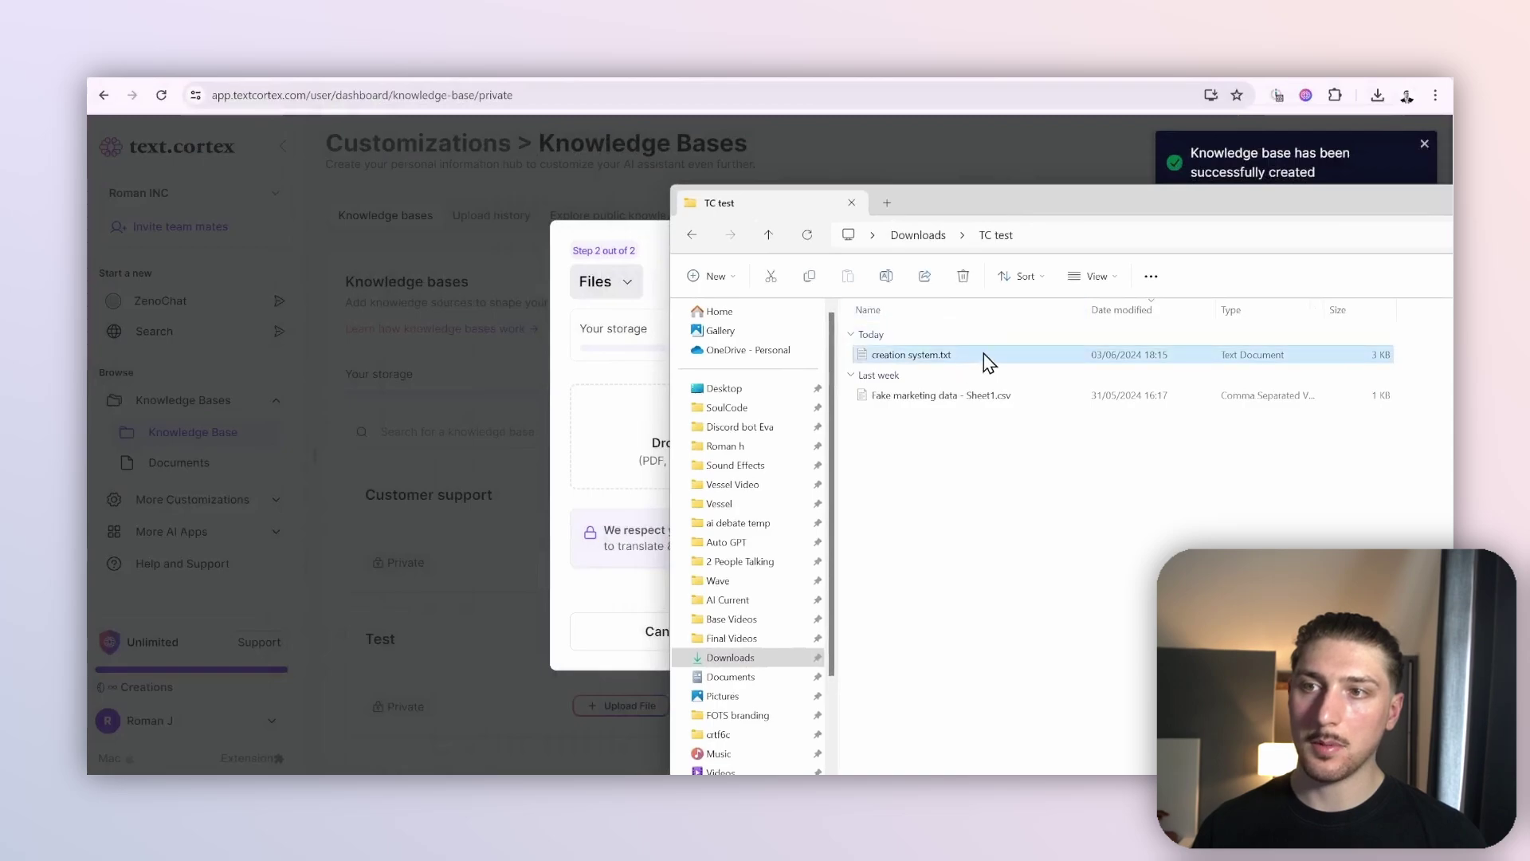
pyautogui.moveTo(600, 428); pyautogui.dragTo(606, 435)
pyautogui.click(828, 635)
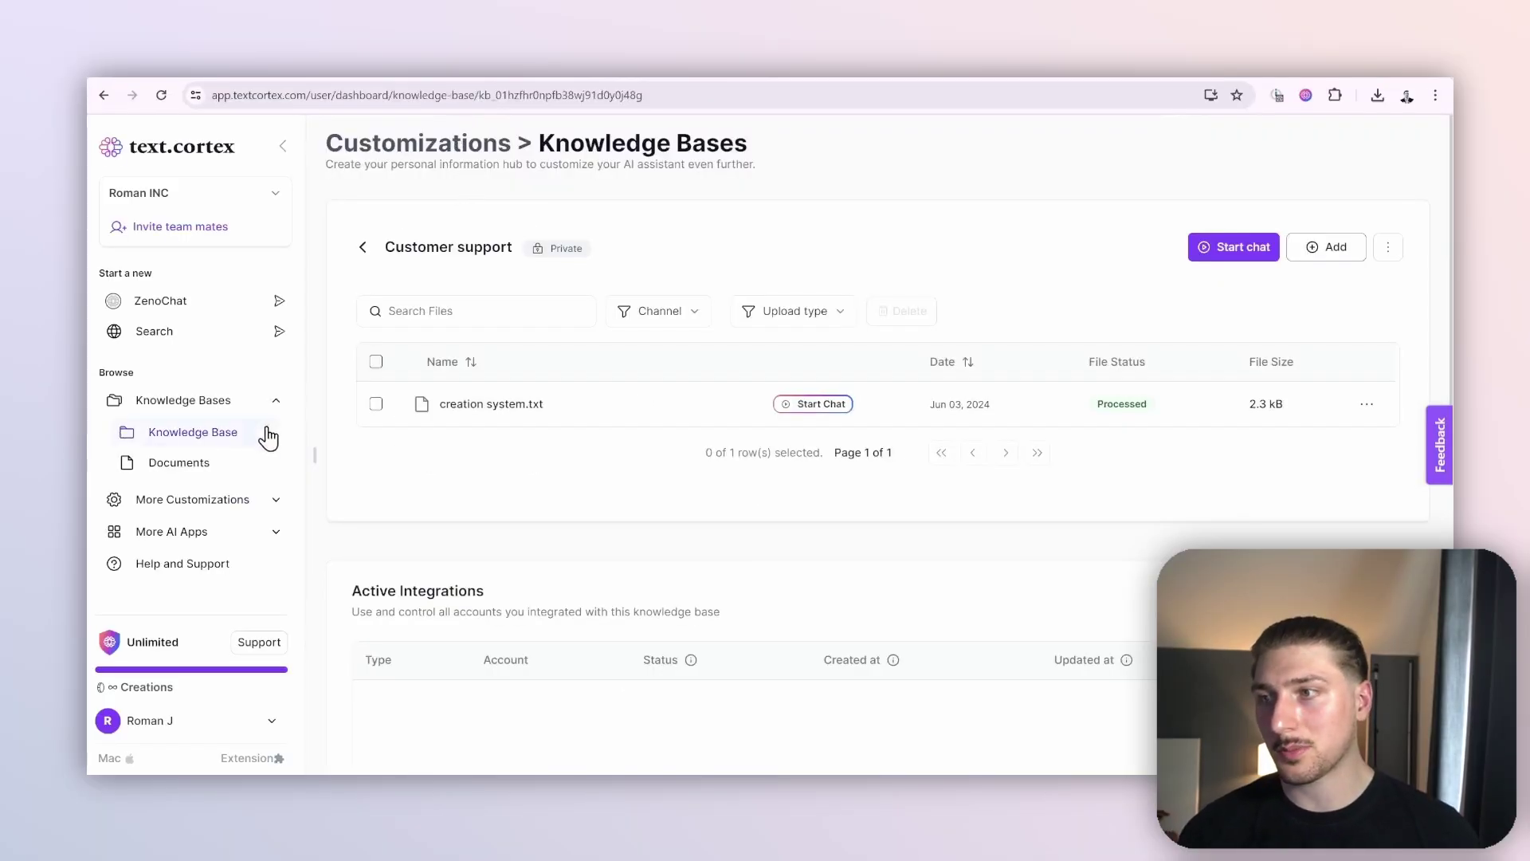
# Start a new persona named 'Customer support jake' in the Email Writing category.
pyautogui.click(212, 499)
pyautogui.click(194, 563)
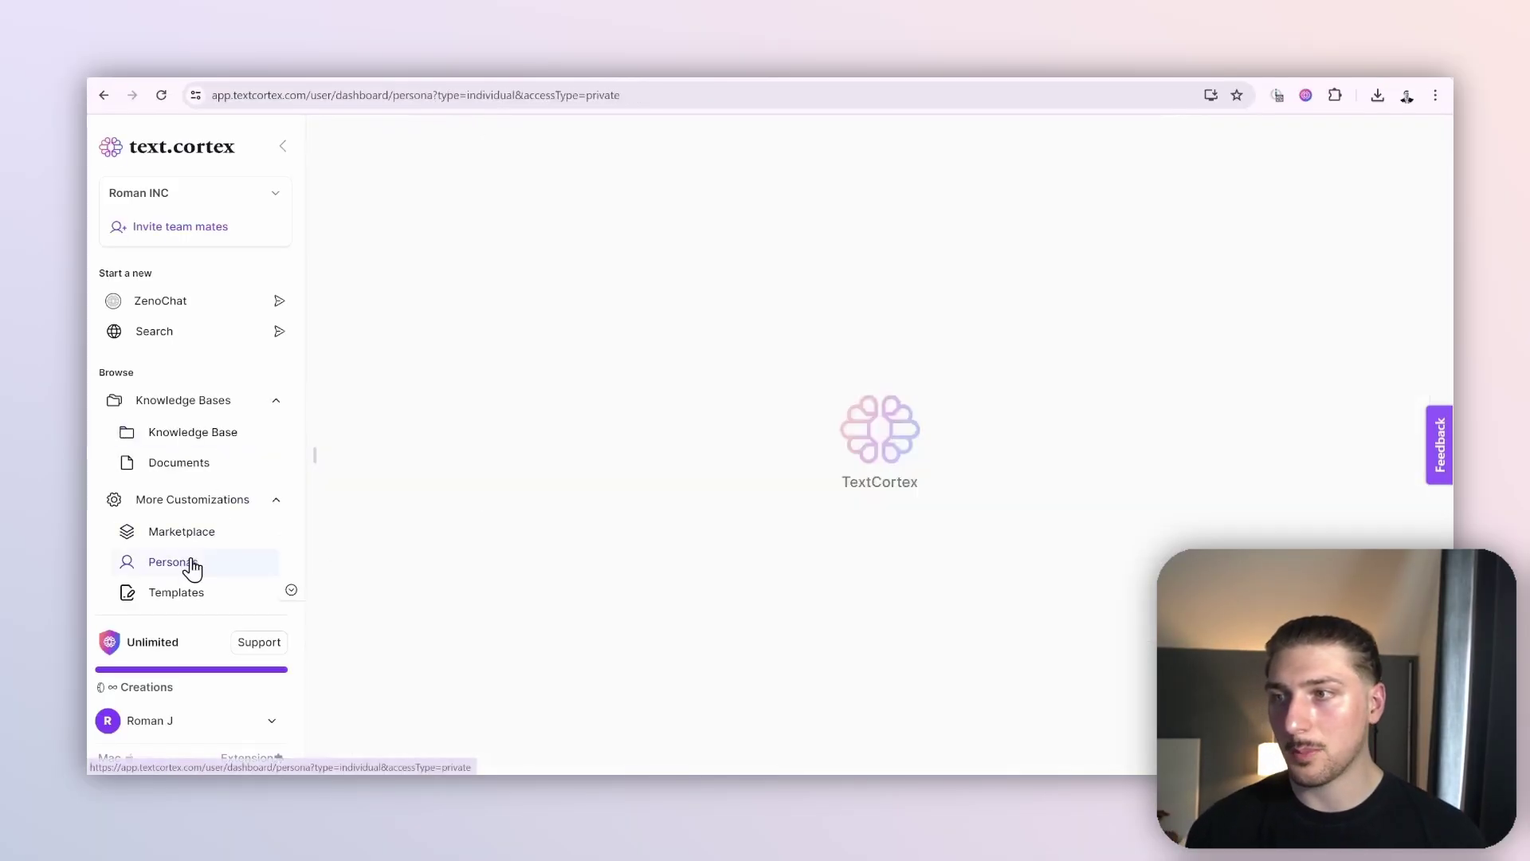
pyautogui.click(826, 348)
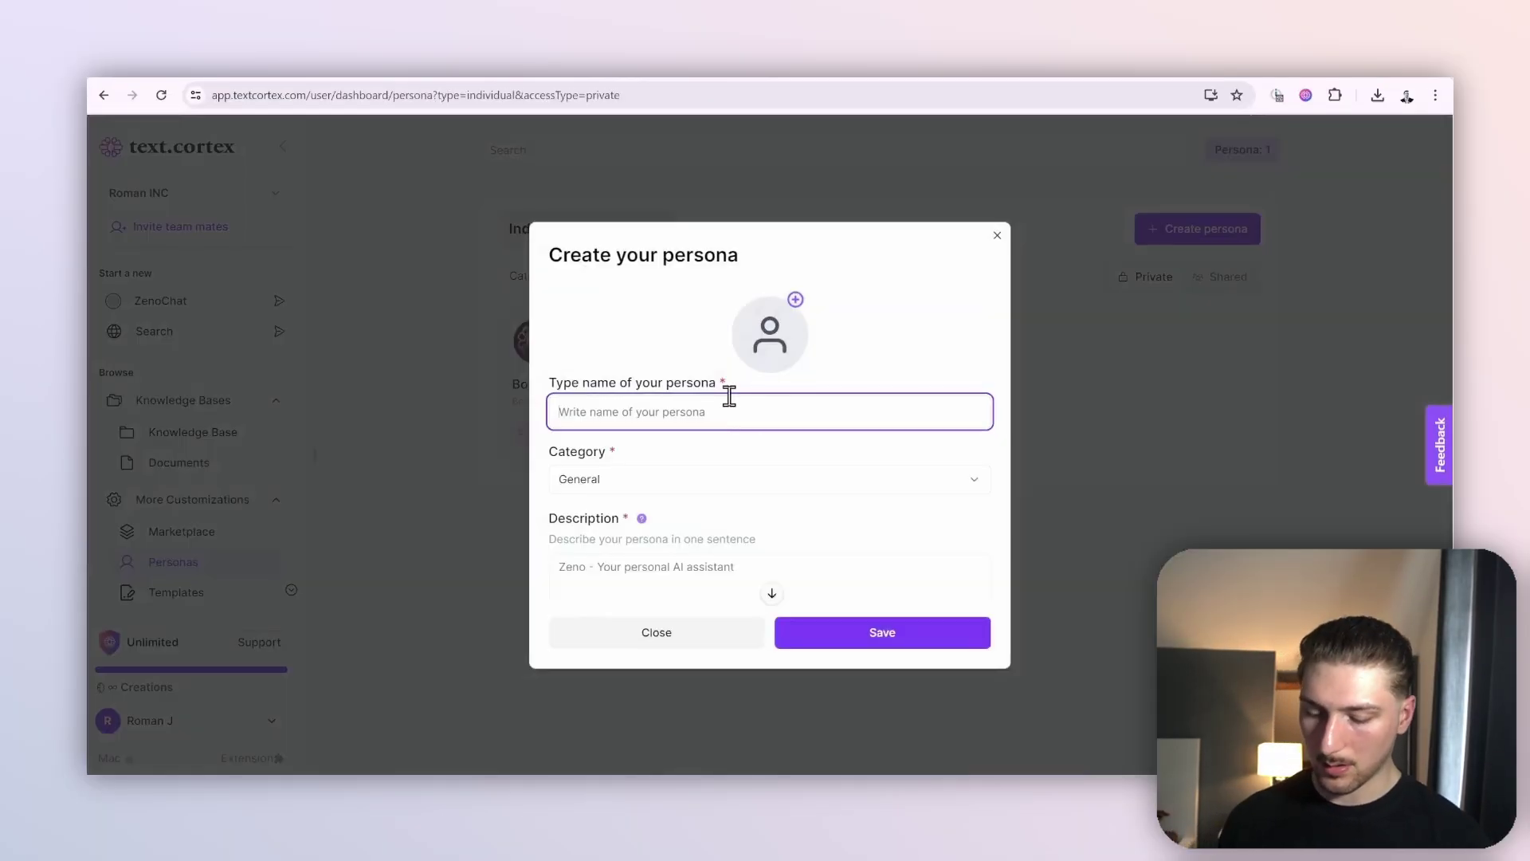
pyautogui.write('Customer support jake')
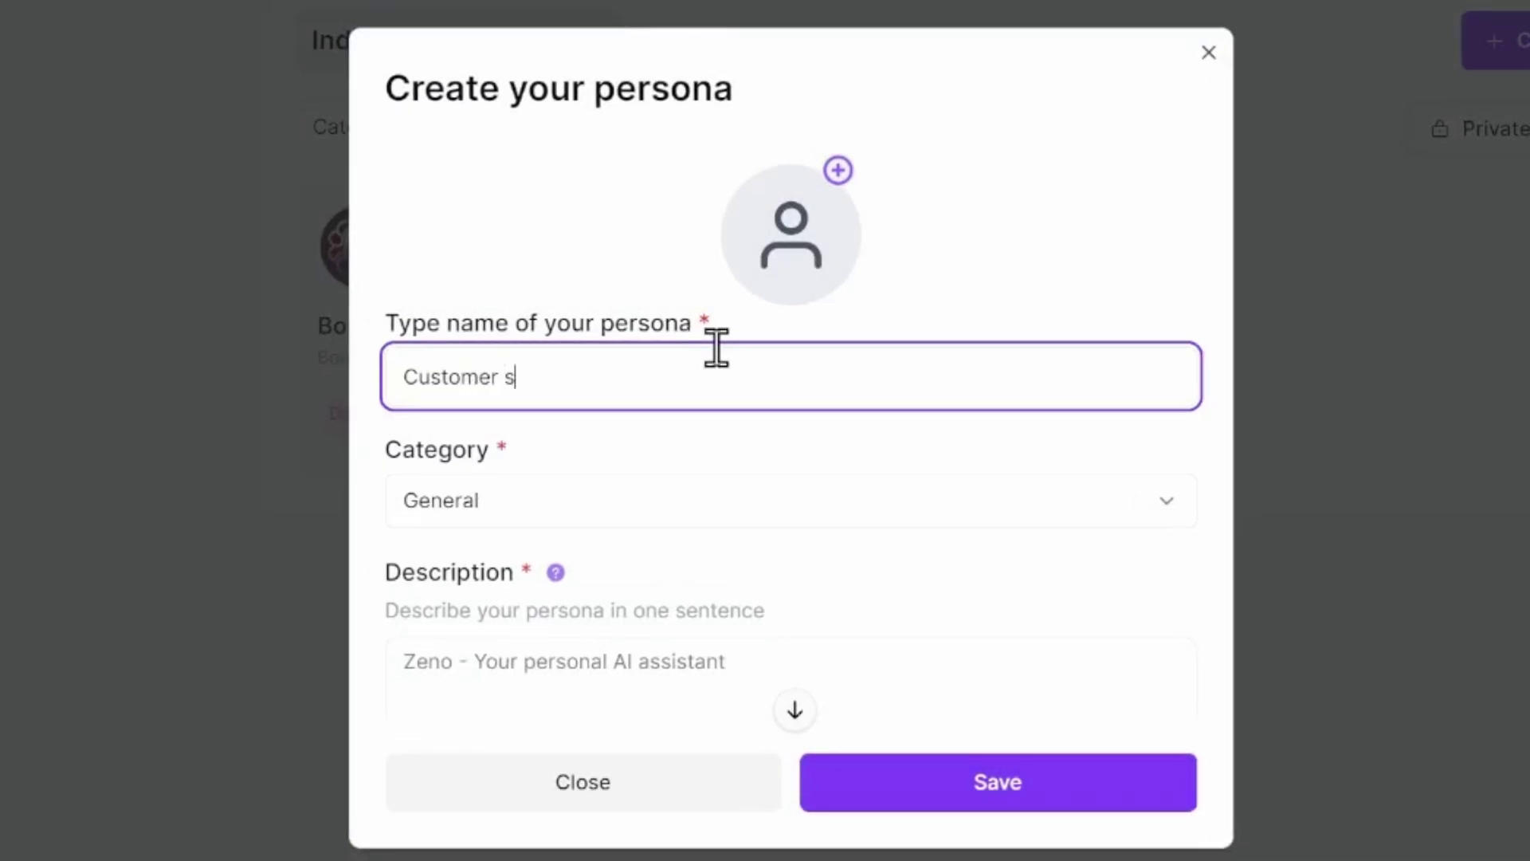
pyautogui.click(518, 500)
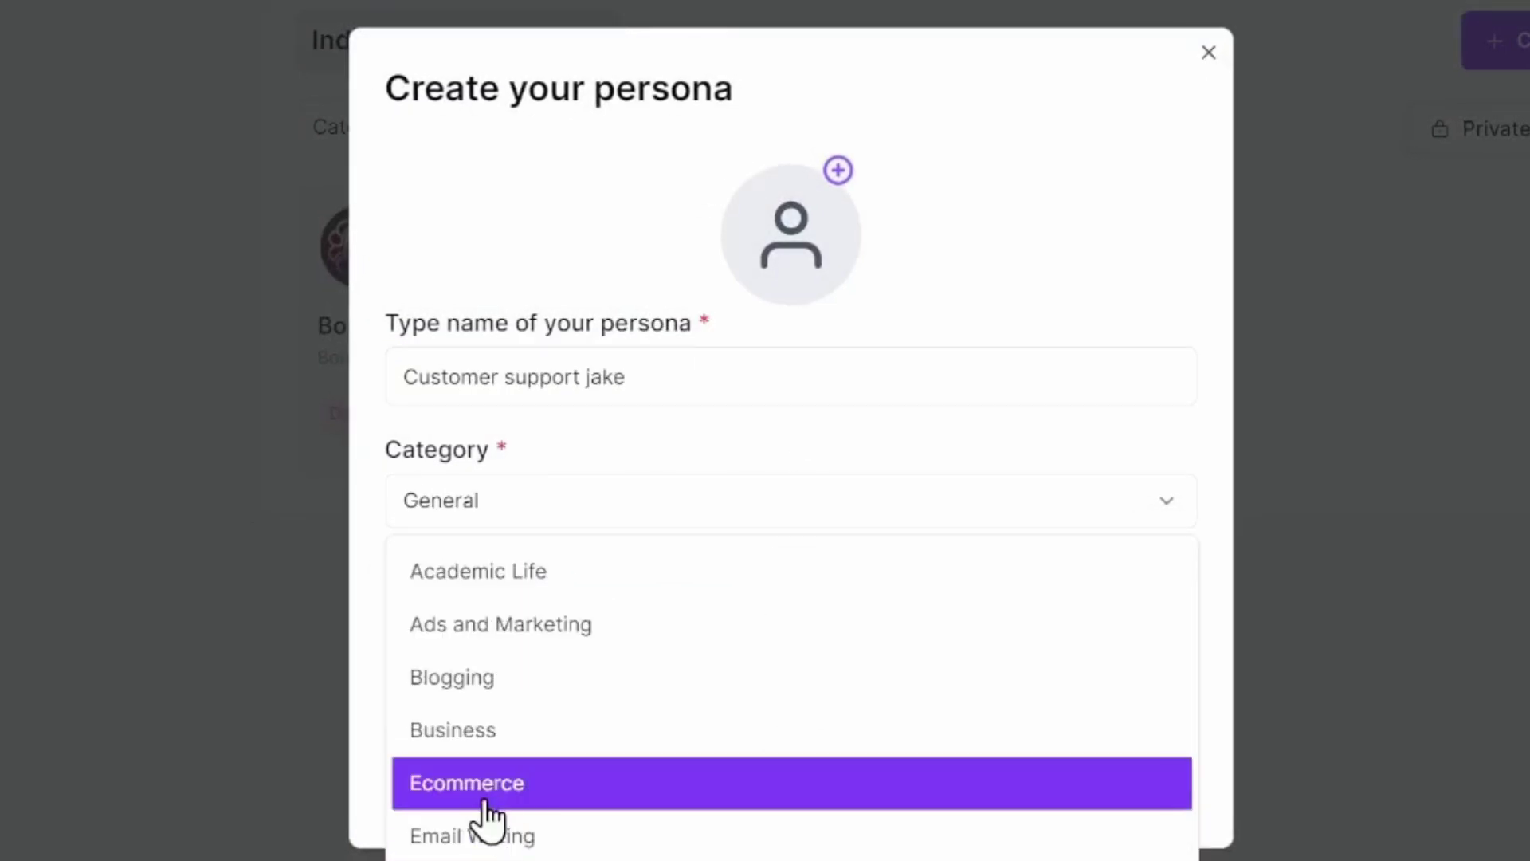
pyautogui.click(495, 834)
# Describe Jake as a very friendly tech support agent and set the voice to Passive.
pyautogui.scroll(-5, 763, 430)
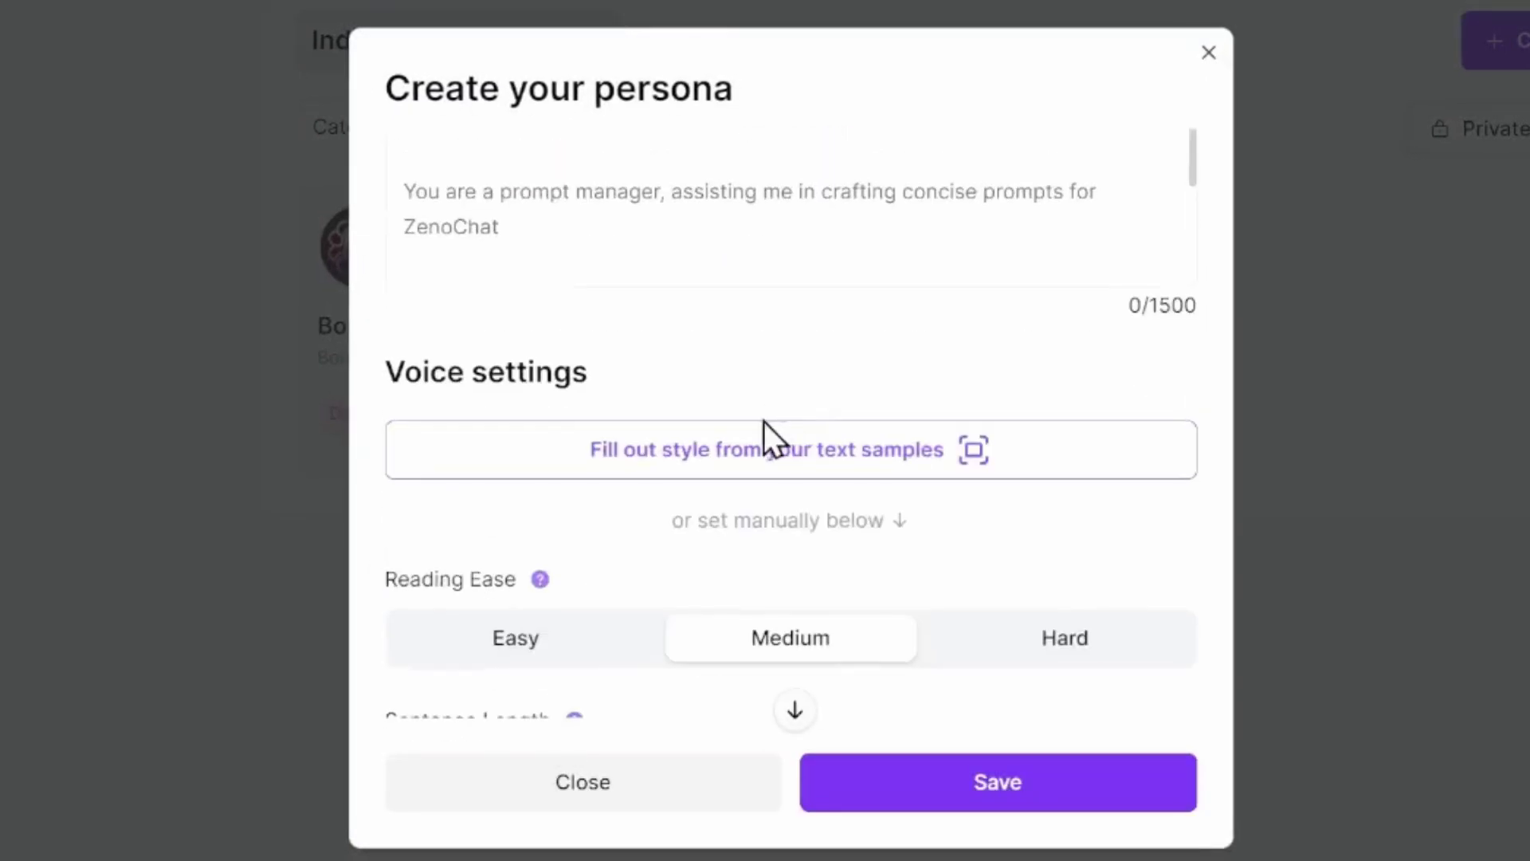
pyautogui.scroll(4, 644, 496)
pyautogui.write('Jake is very frident')
pyautogui.press('BackSpace')
pyautogui.press('BackSpace')
pyautogui.press('BackSpace')
pyautogui.press('BackSpace')
pyautogui.write('endly tech s')
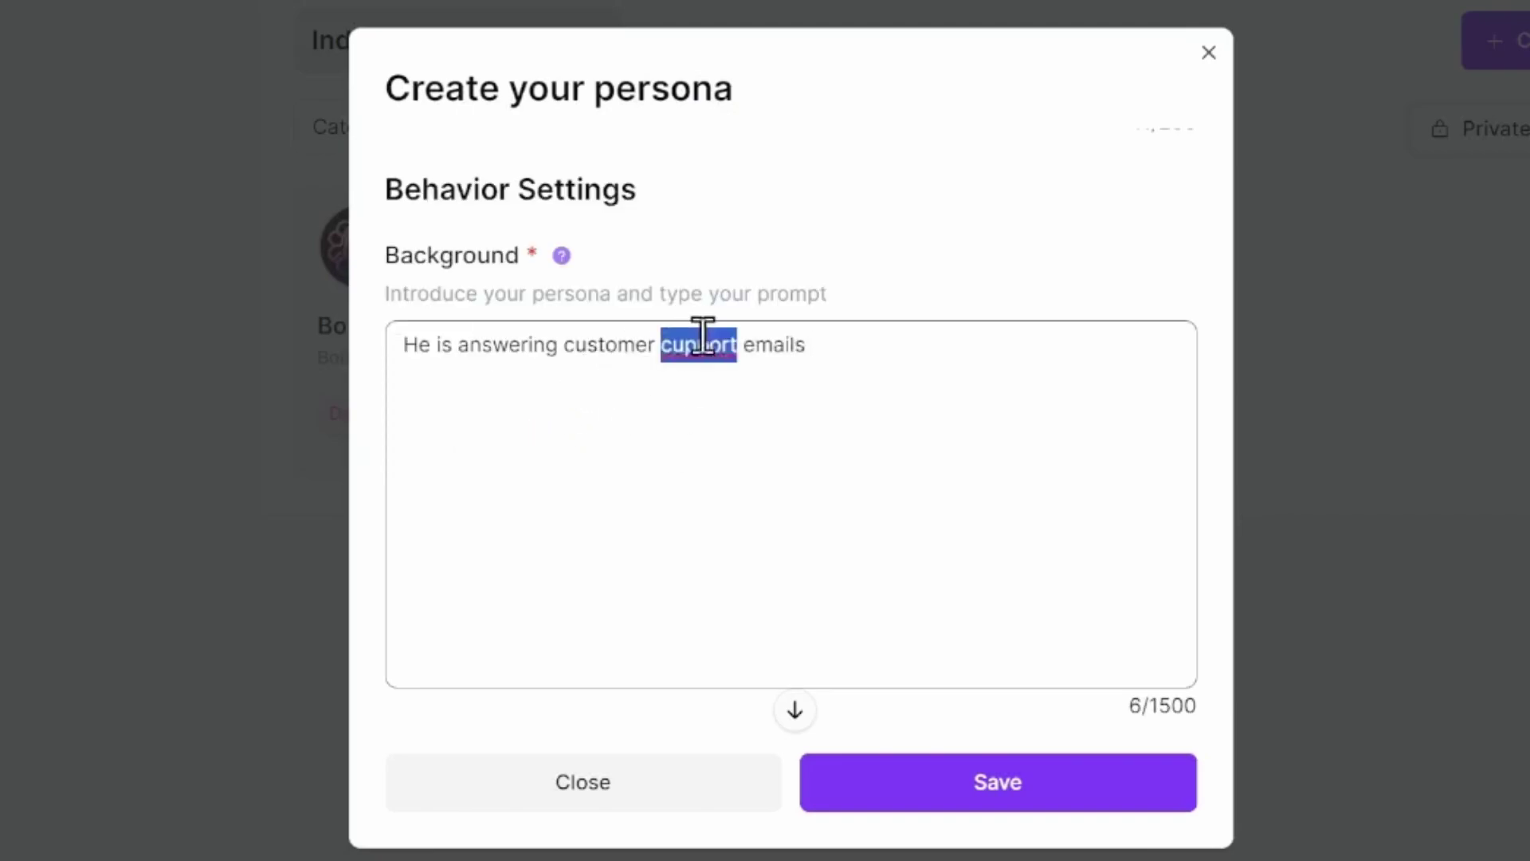
pyautogui.rightClick(703, 339)
pyautogui.click(857, 367)
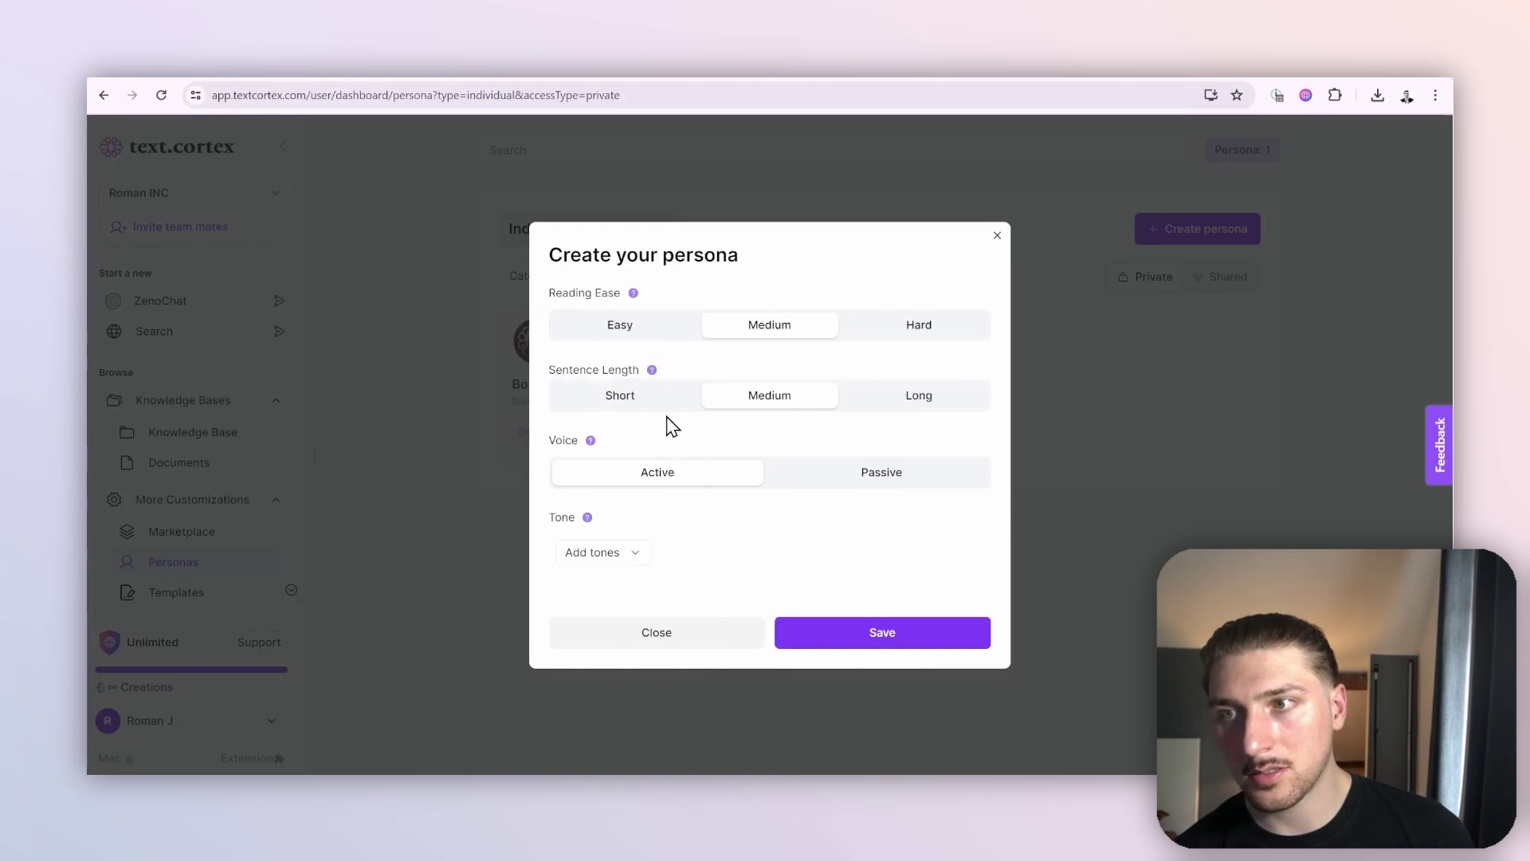
pyautogui.click(857, 478)
pyautogui.click(630, 550)
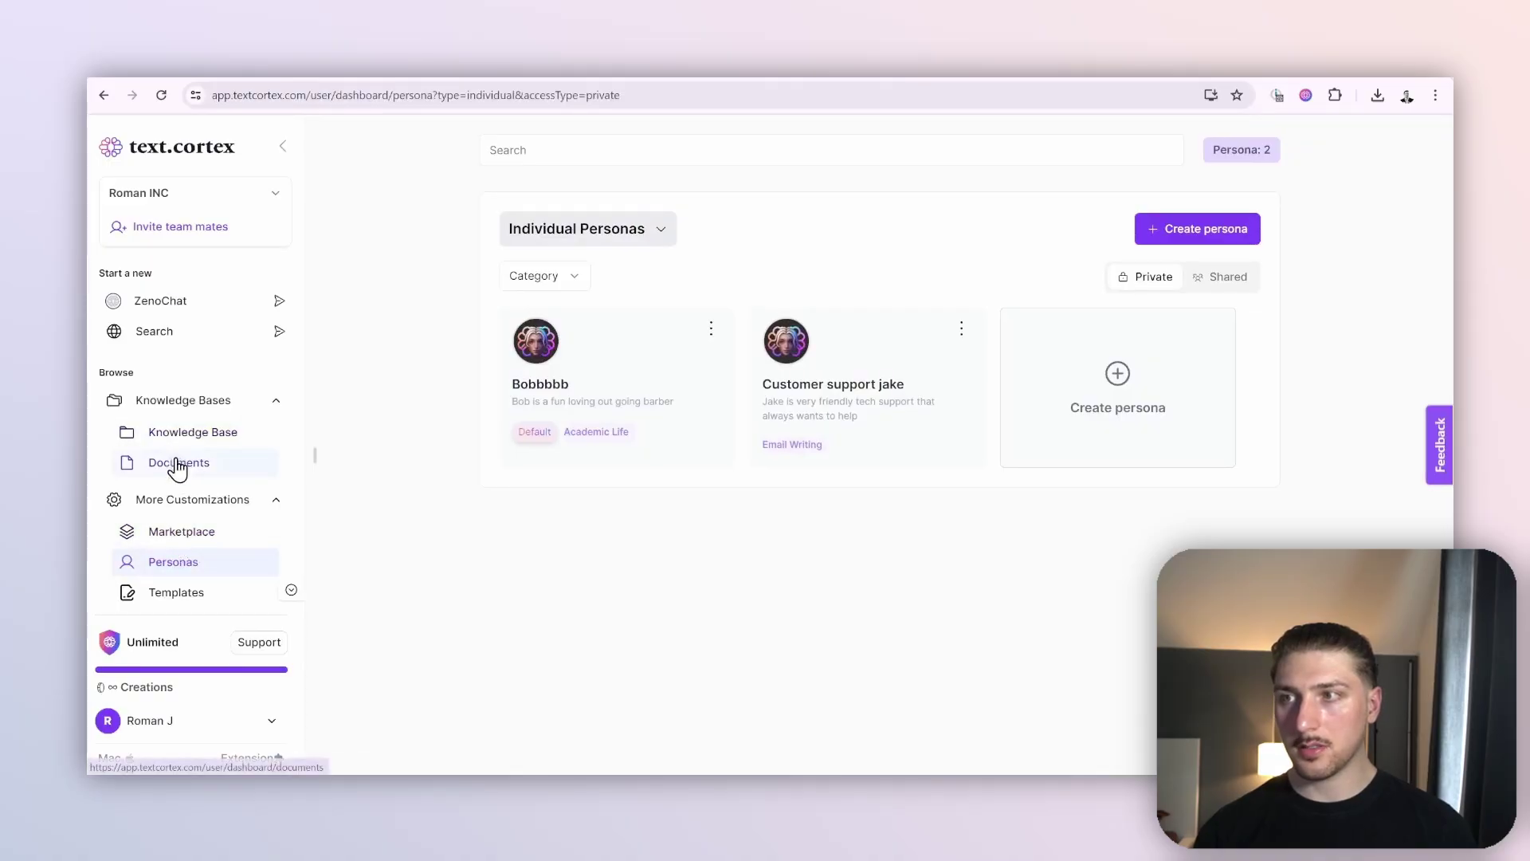
# Create the 'Creation support' template with a [Question] prompt and save it as public.
pyautogui.click(176, 593)
pyautogui.click(1273, 295)
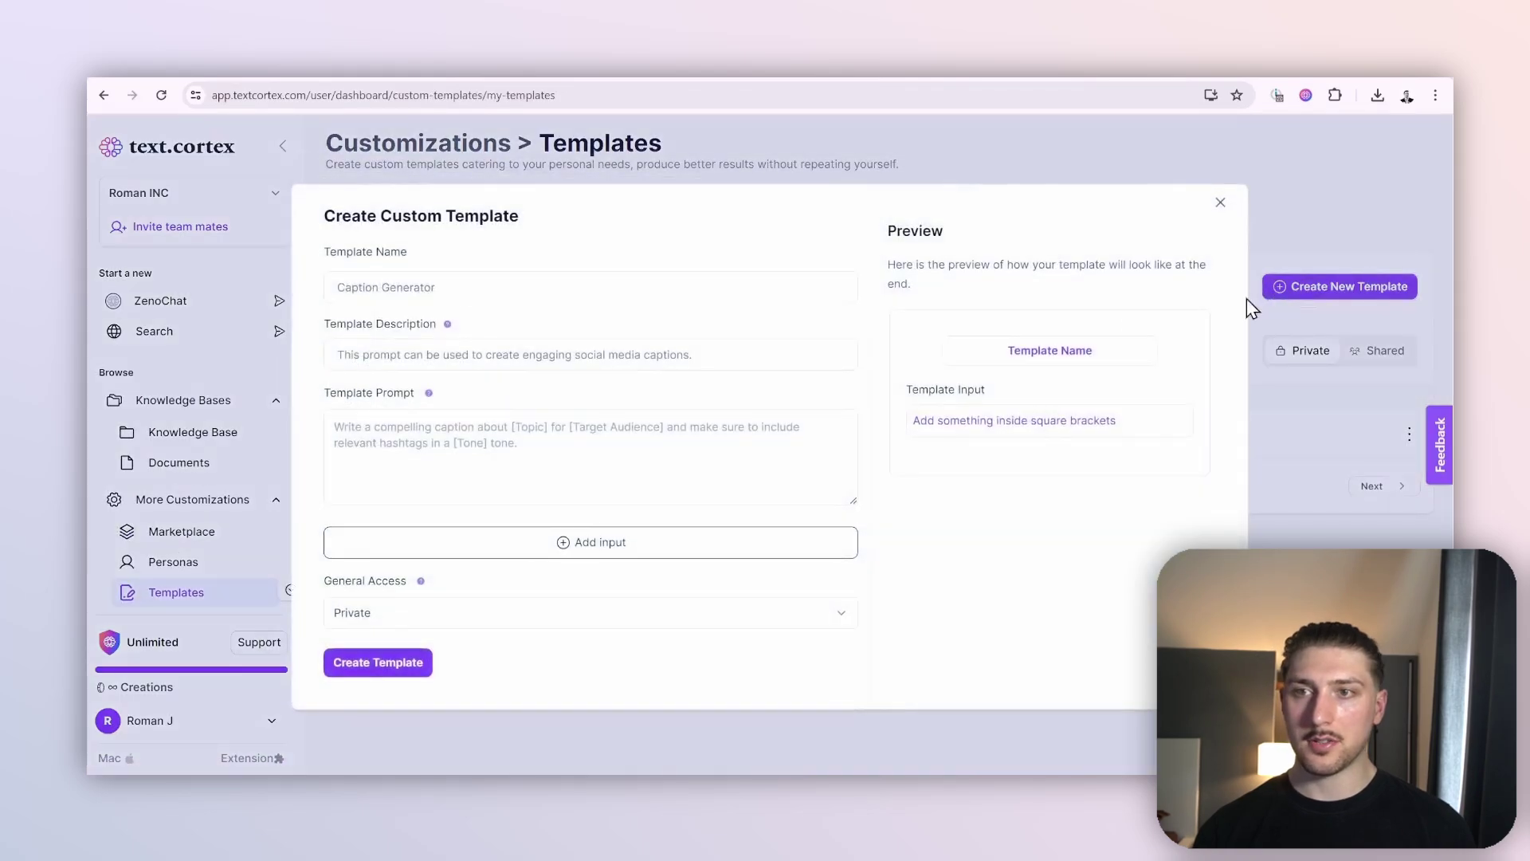
pyautogui.click(507, 284)
pyautogui.write('Creation support')
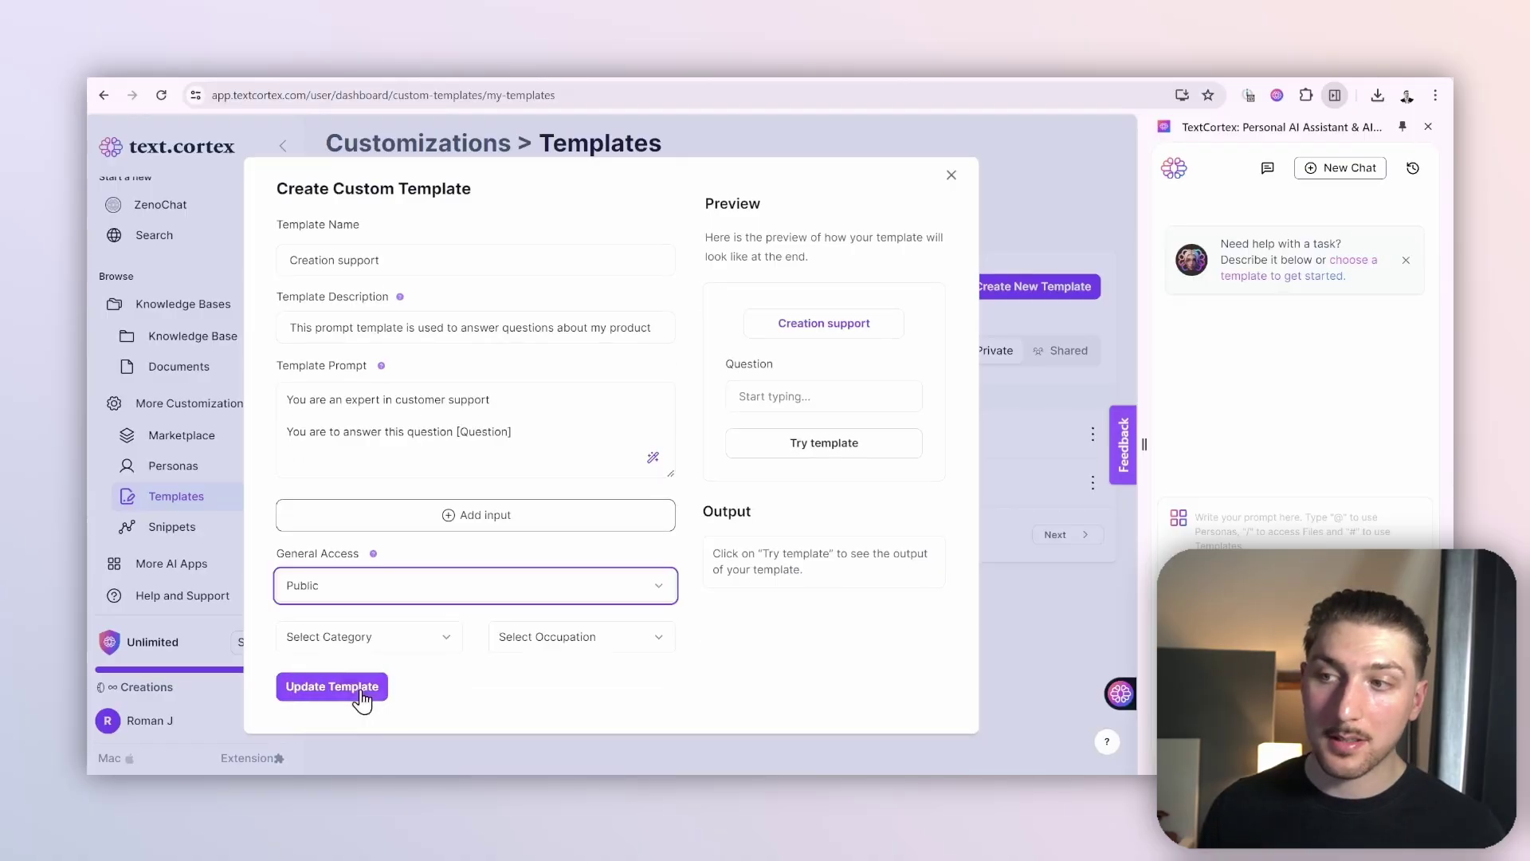
pyautogui.click(335, 688)
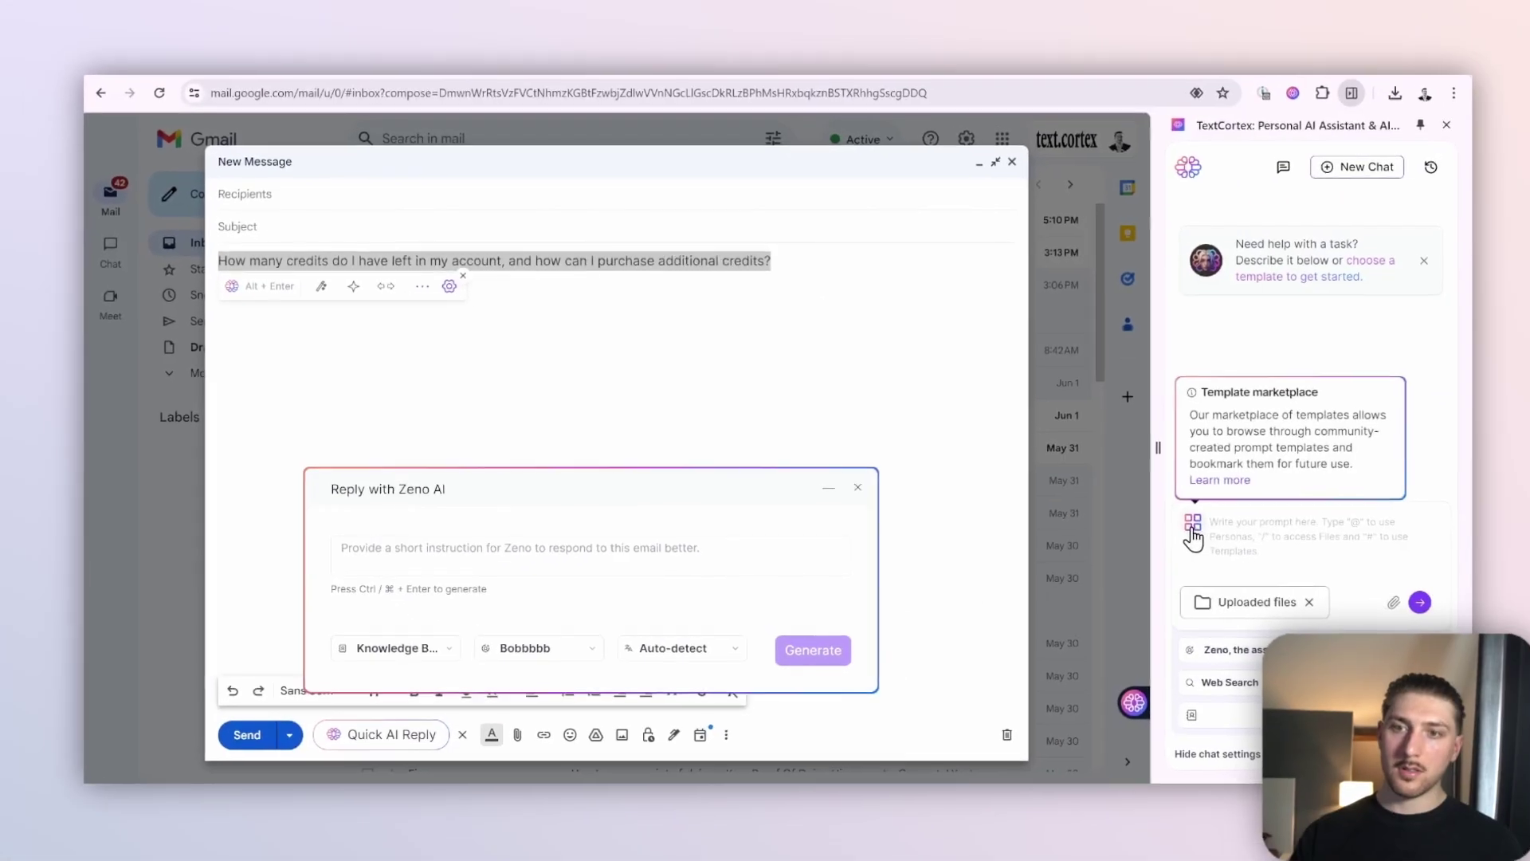
# Search the template marketplace for 'creat' to find the Creation support template.
pyautogui.click(1192, 518)
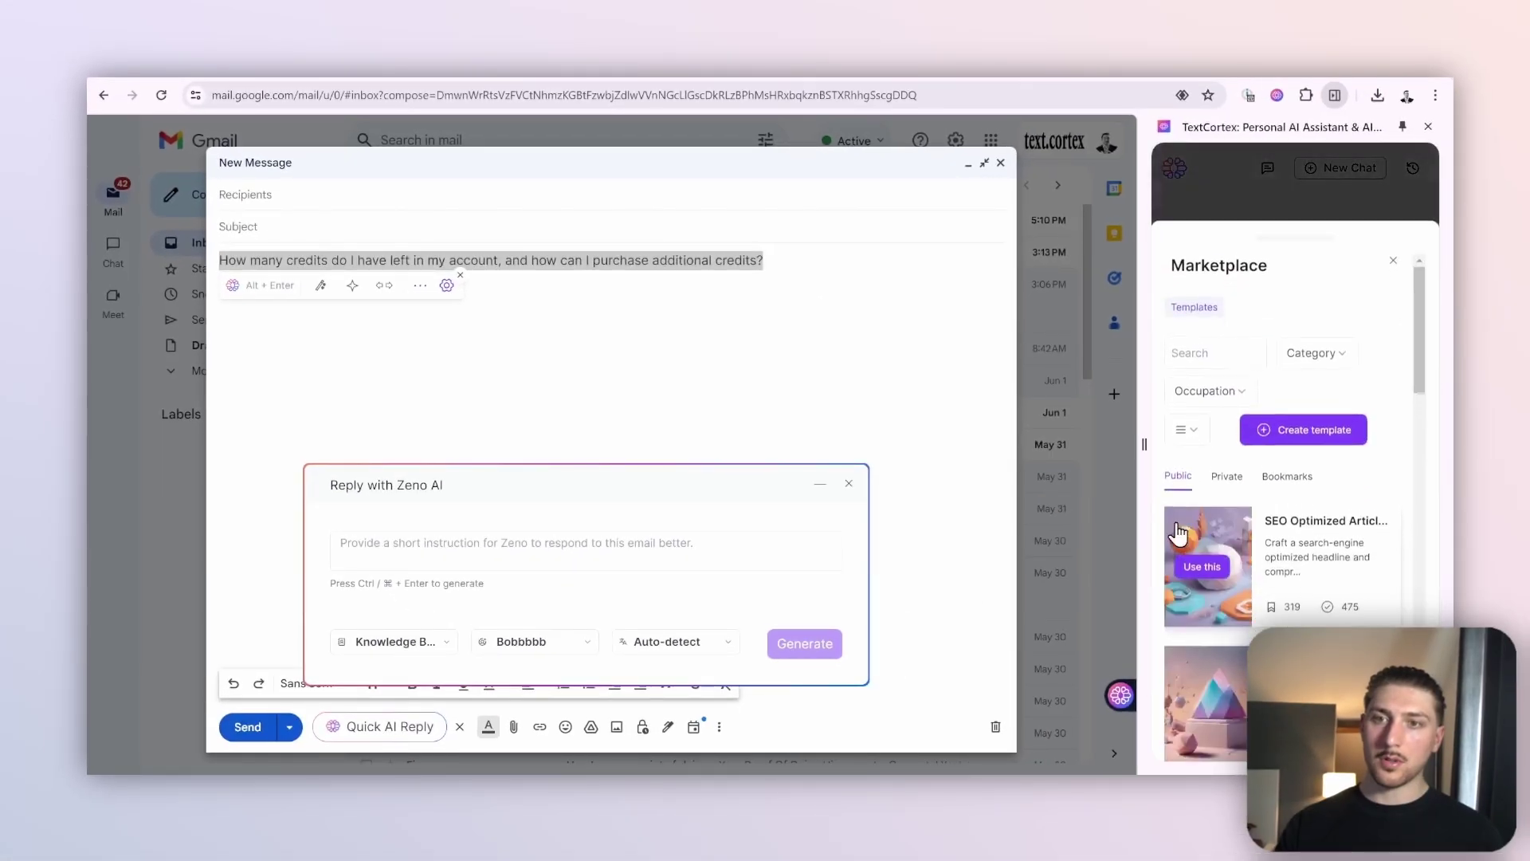
pyautogui.click(1219, 353)
pyautogui.write('creat')
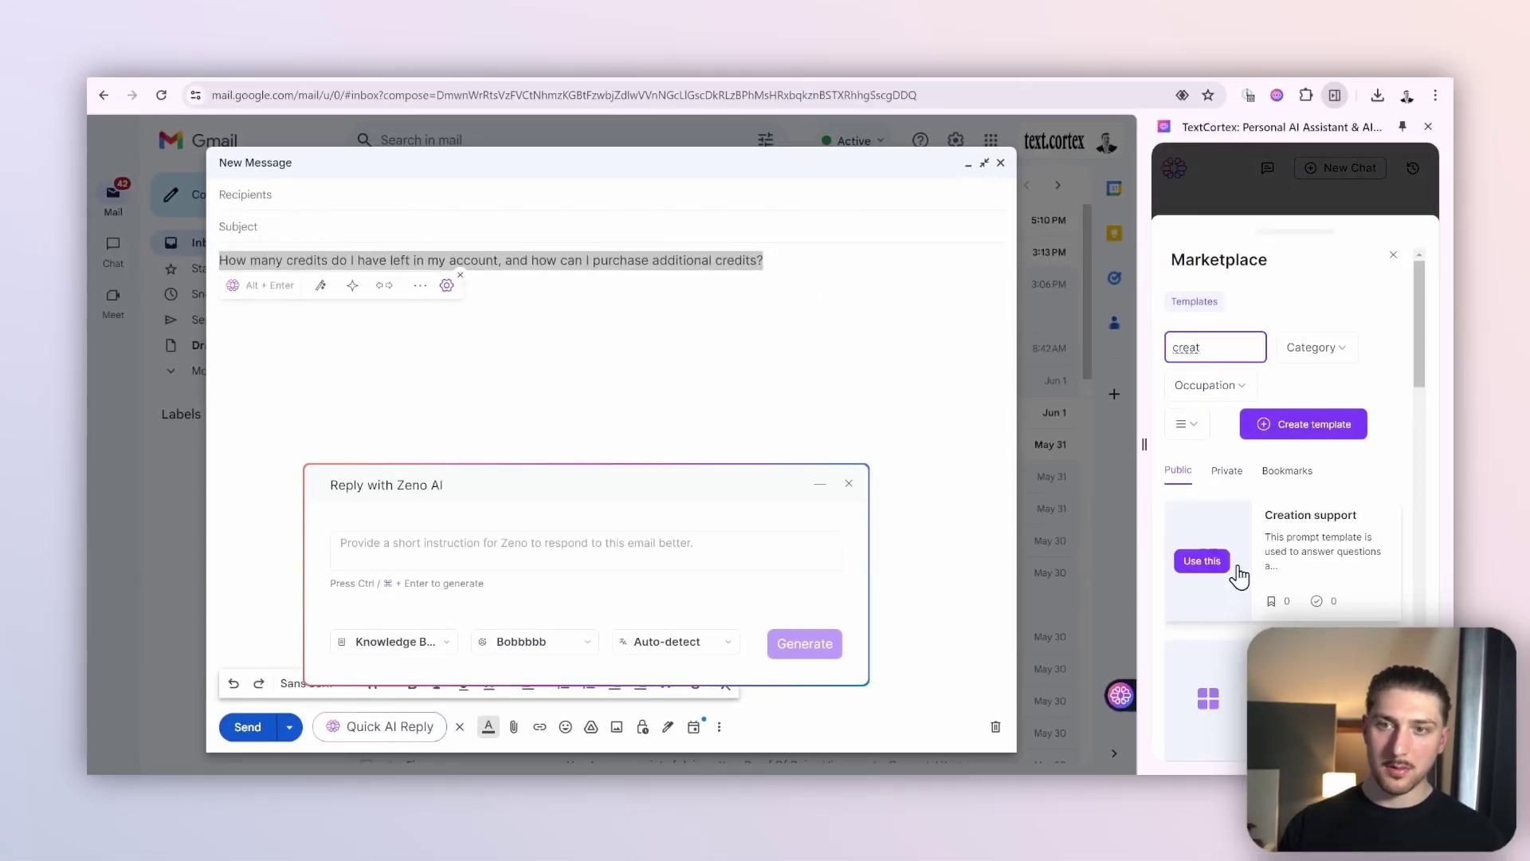
# Ask Creation support the email's credits question, then follow up with 'What are crddits'.
pyautogui.click(1228, 558)
pyautogui.click(1195, 589)
pyautogui.write('How many credits do I have left in my account, and how can I purchase additional credits?')
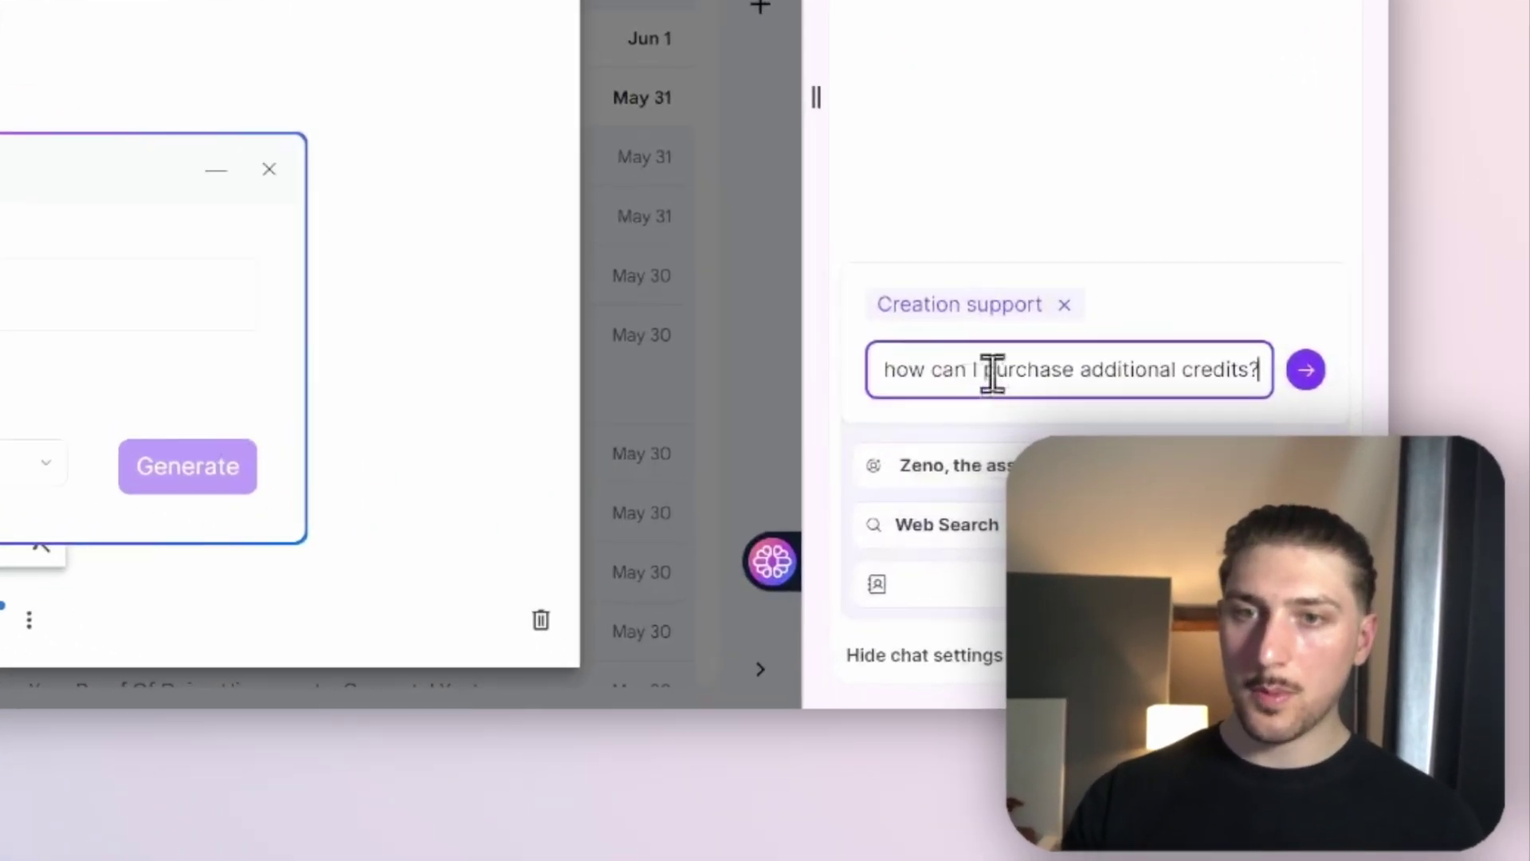
pyautogui.hotkey('ctrl', 'a')
pyautogui.hotkey('ctrl', 'v')
pyautogui.press('Return')
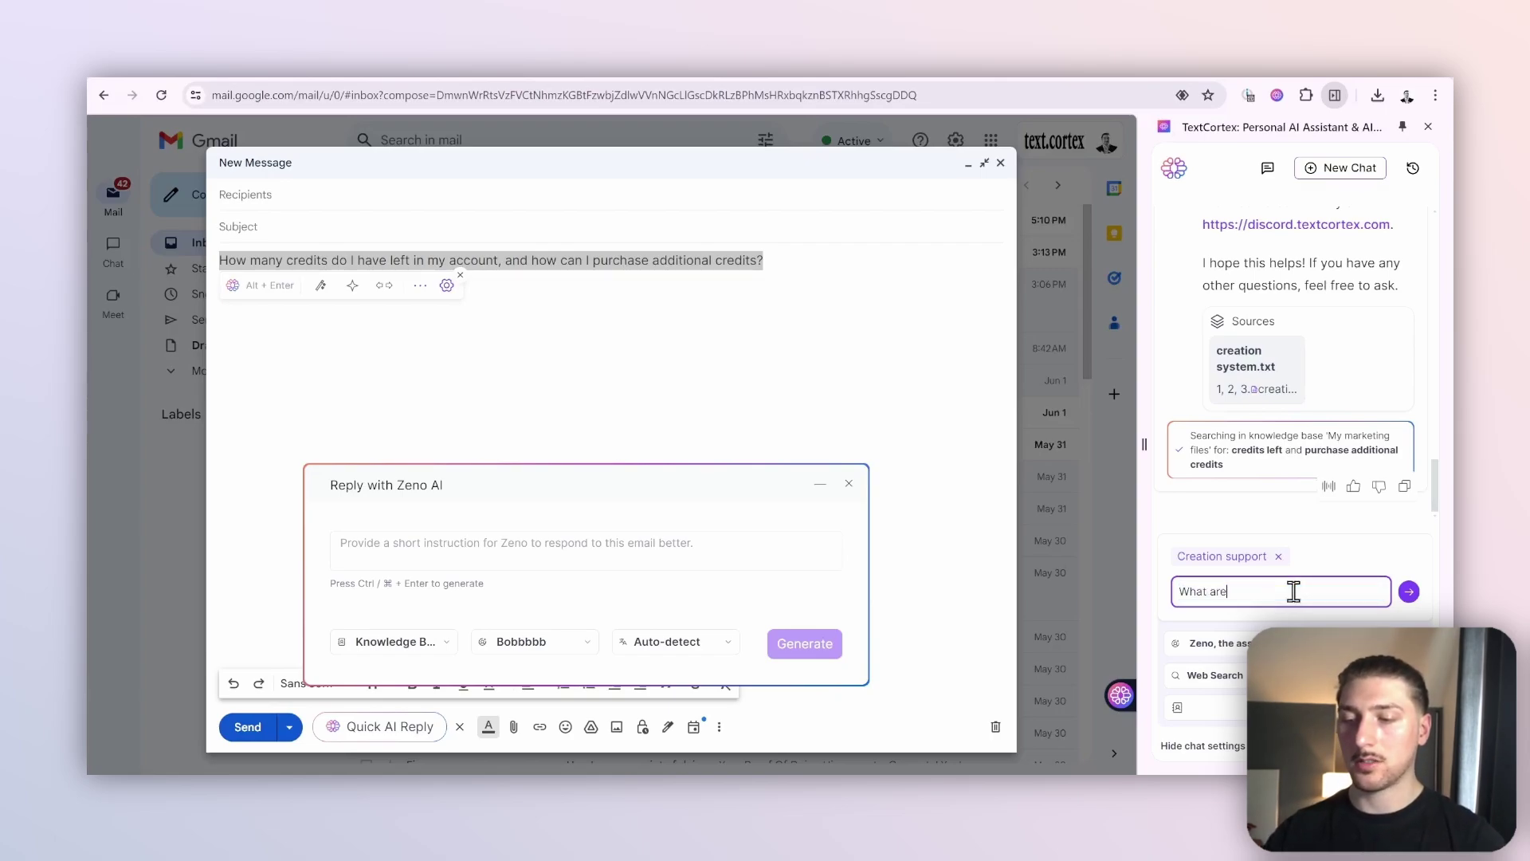
pyautogui.write('ddits')
pyautogui.press('Return')
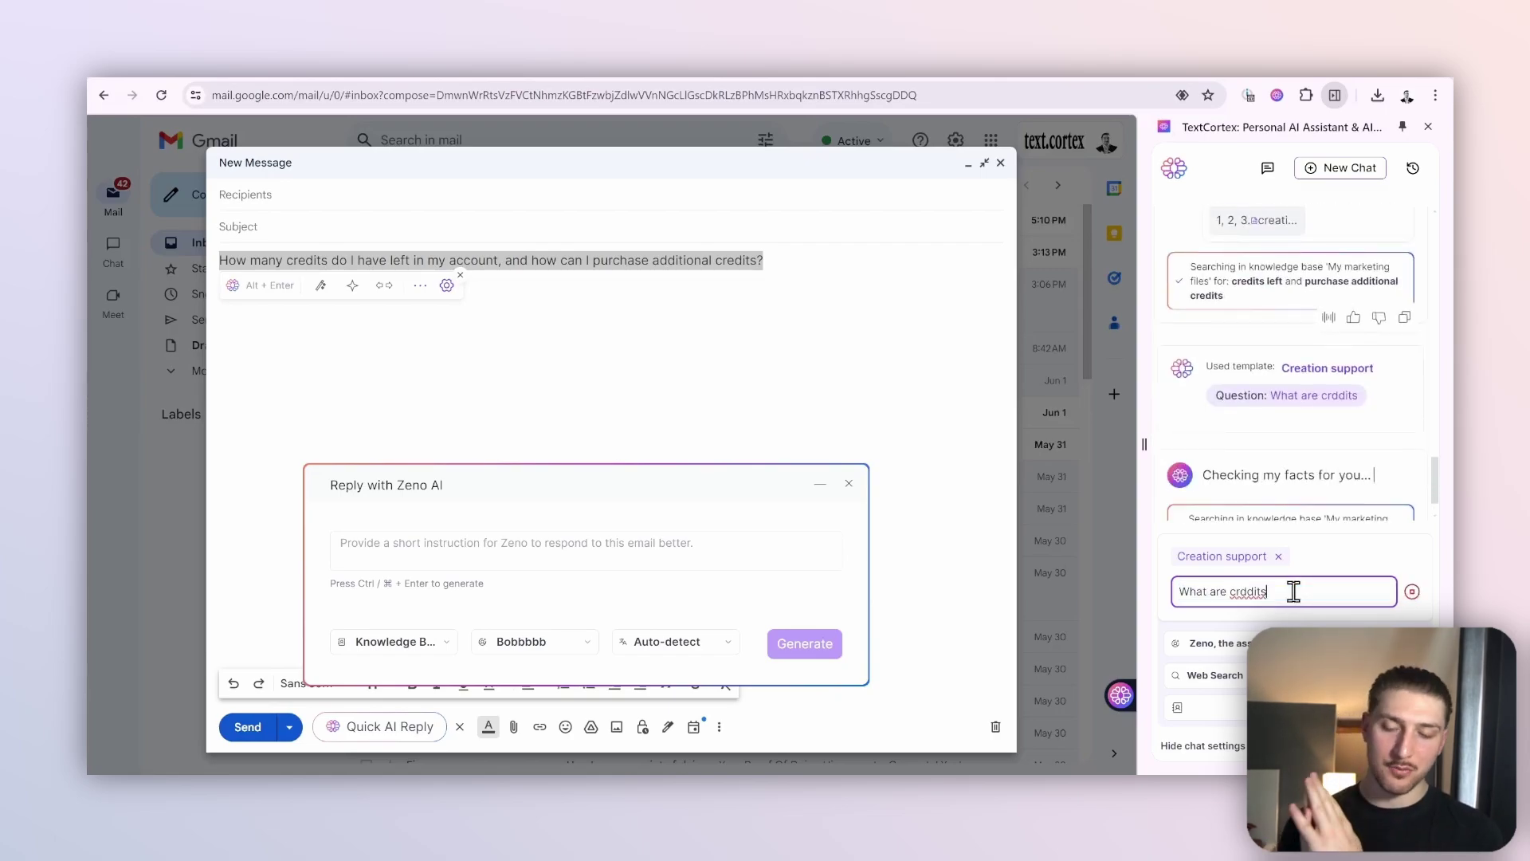